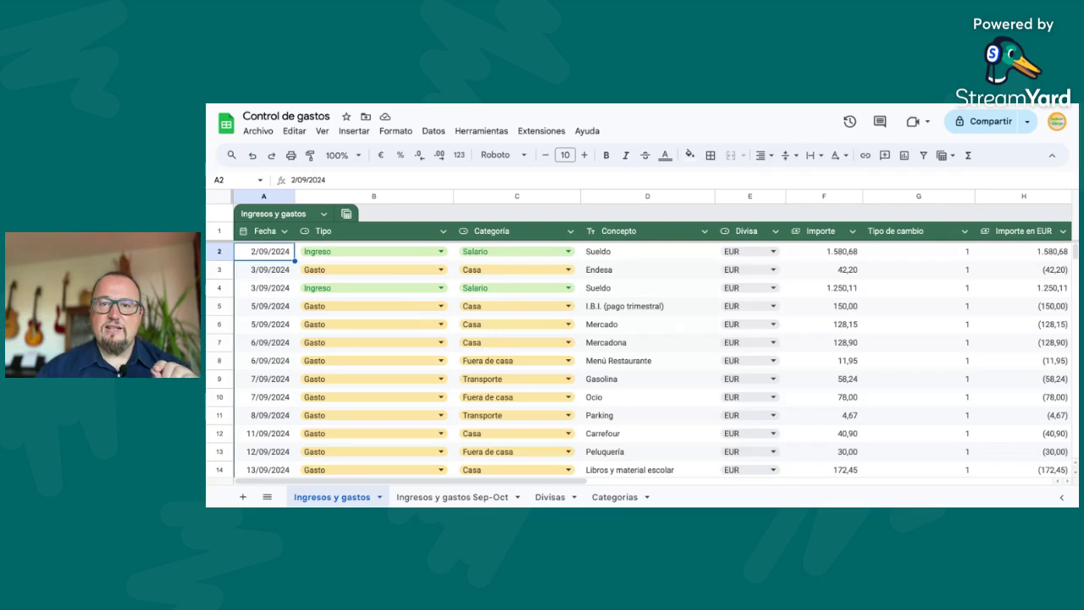
pyautogui.scroll(-1, 733, 276)
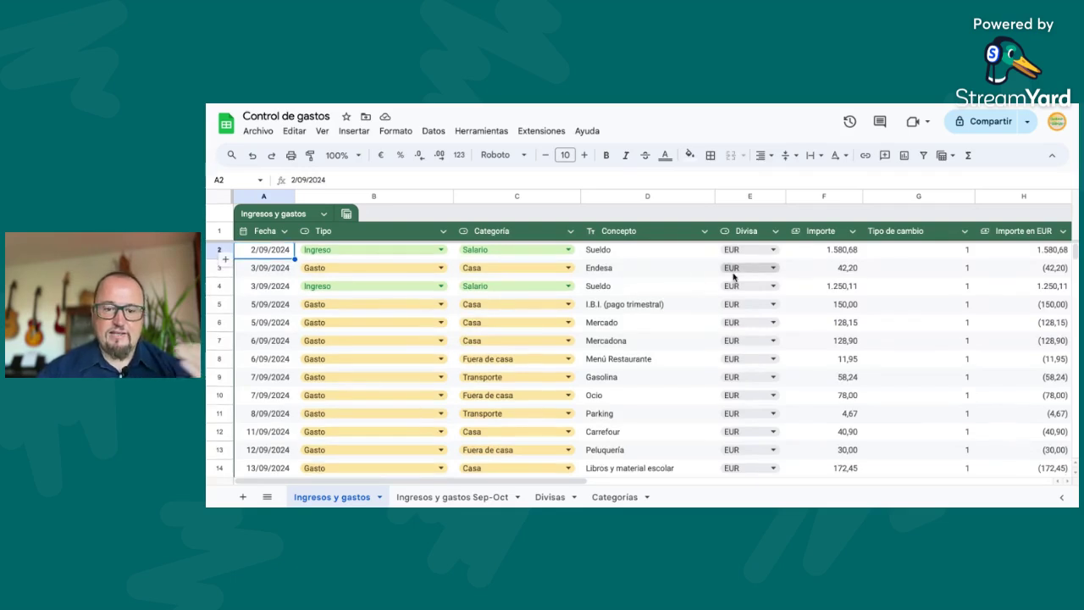
pyautogui.scroll(-2, 726, 293)
pyautogui.scroll(2, 726, 293)
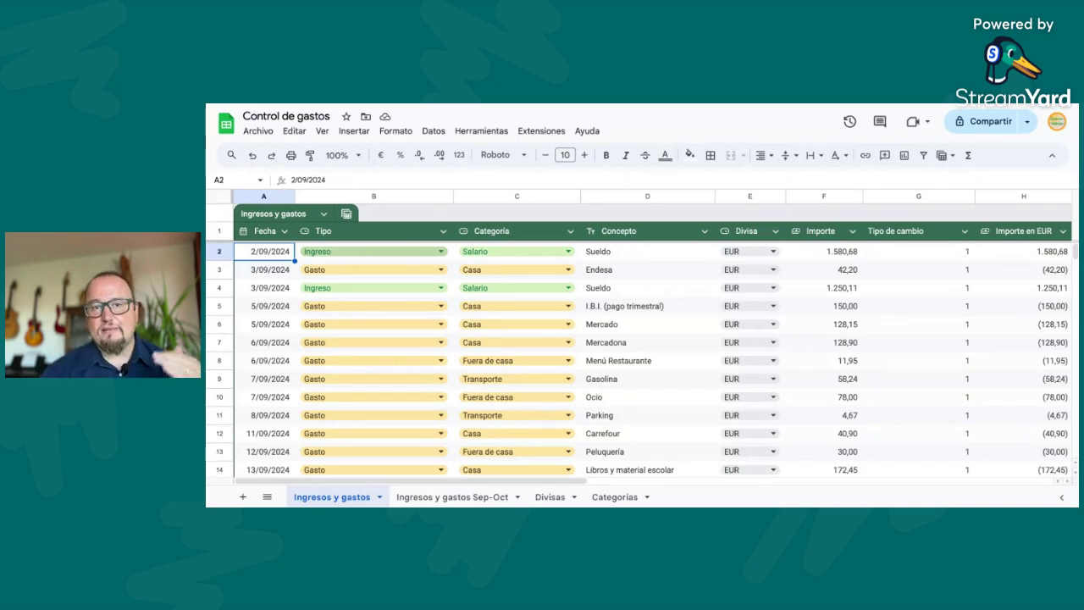
# Hide the Tipo de cambio column in the Ingresos y gastos table
pyautogui.click(965, 201)
pyautogui.click(965, 198)
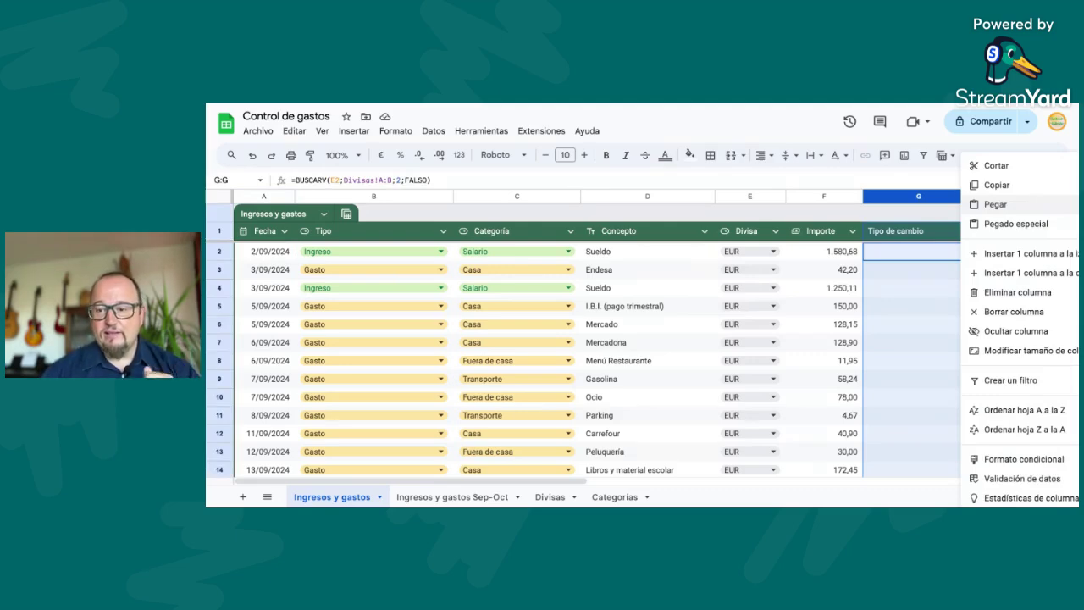
pyautogui.click(1010, 333)
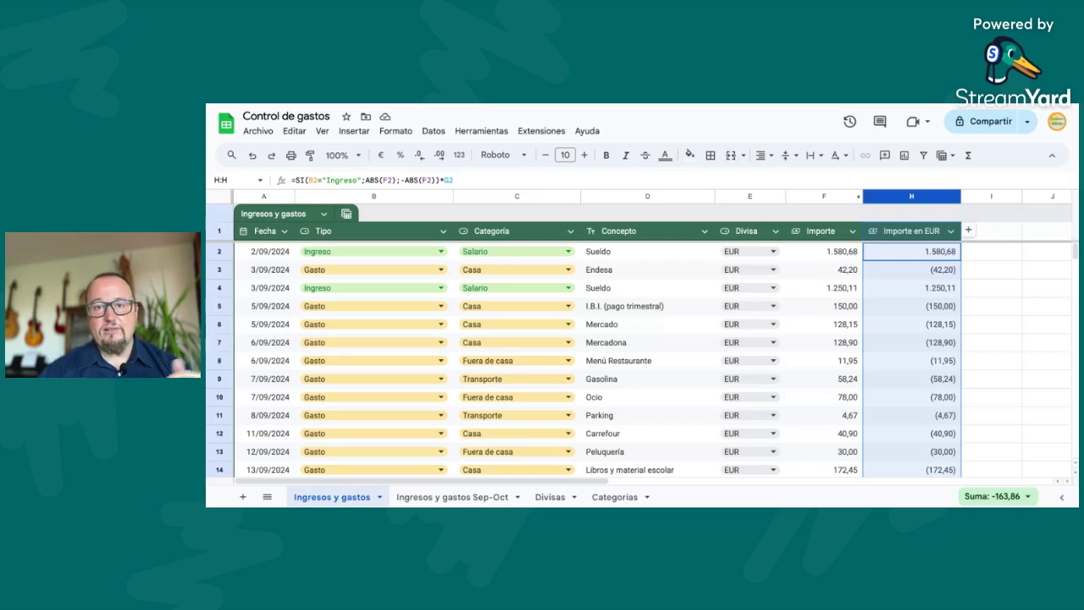
# Create a pivot table on a new sheet from the Ingresos y gastos table
pyautogui.click(255, 251)
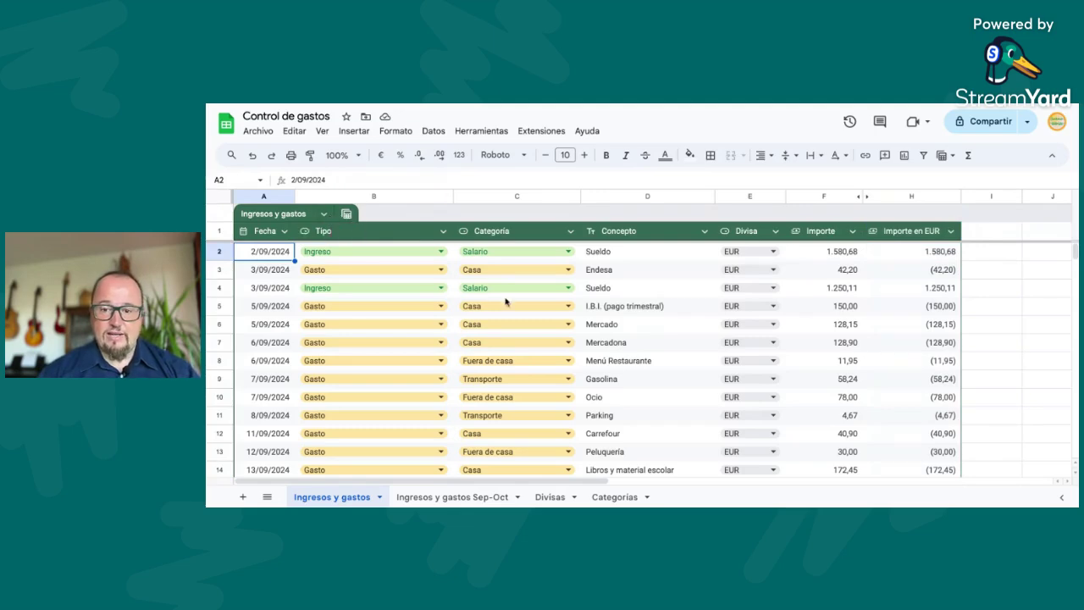
pyautogui.click(359, 138)
pyautogui.click(378, 290)
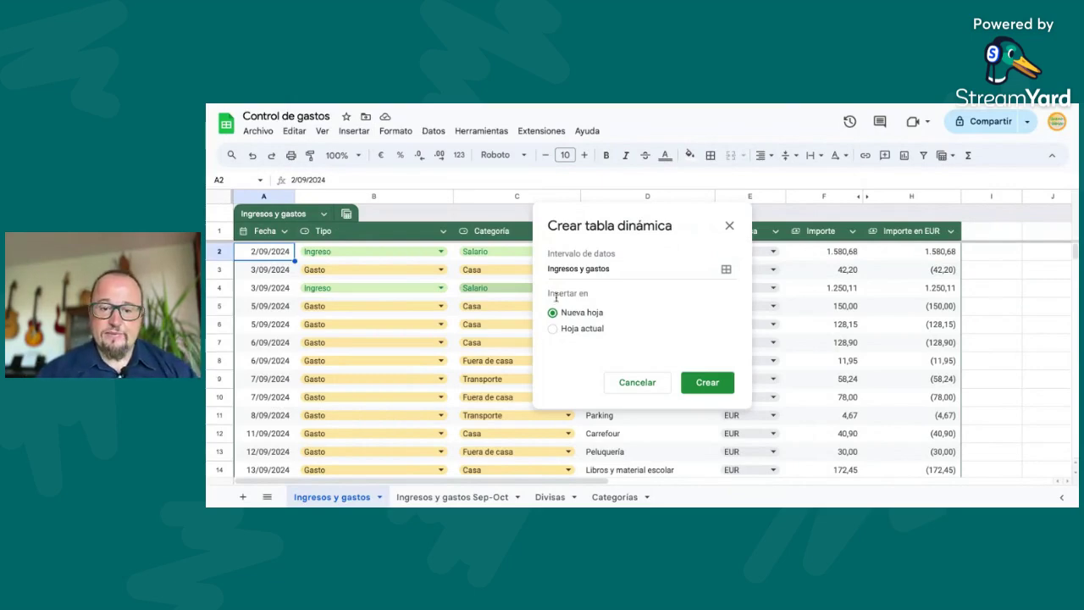
pyautogui.click(708, 383)
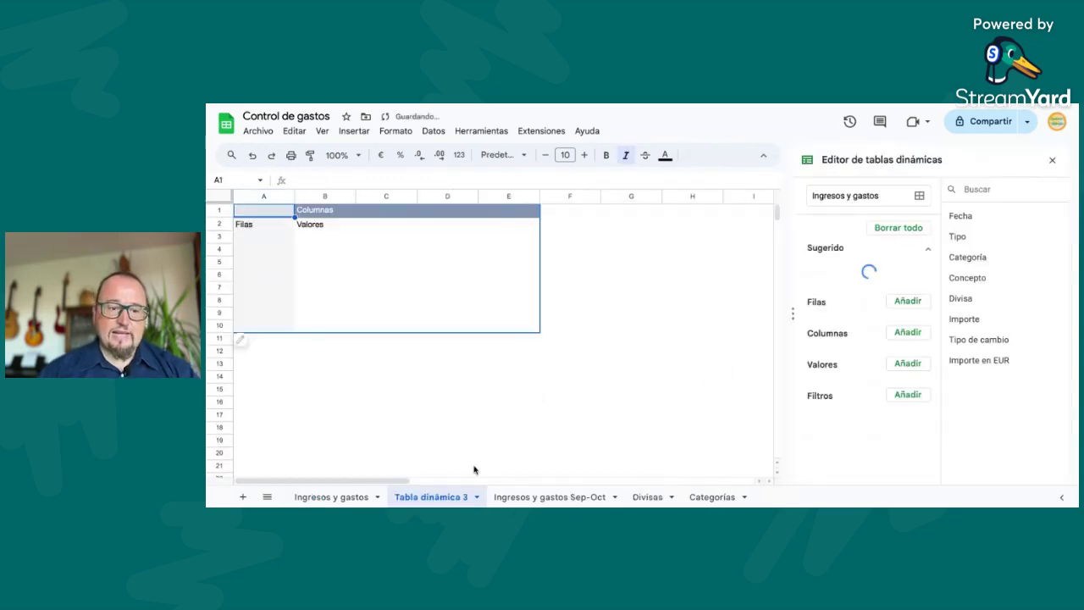
# Rename the new pivot table sheet as "Ingresos y gastos 1"
pyautogui.doubleClick(443, 499)
pyautogui.write('Ing')
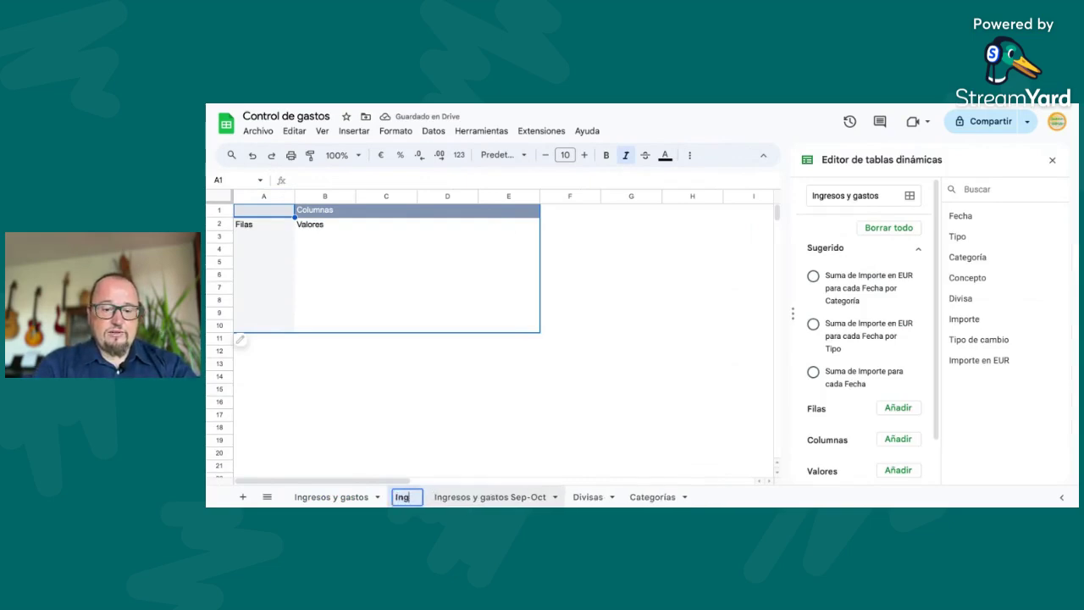
pyautogui.write('resos y gastos 1')
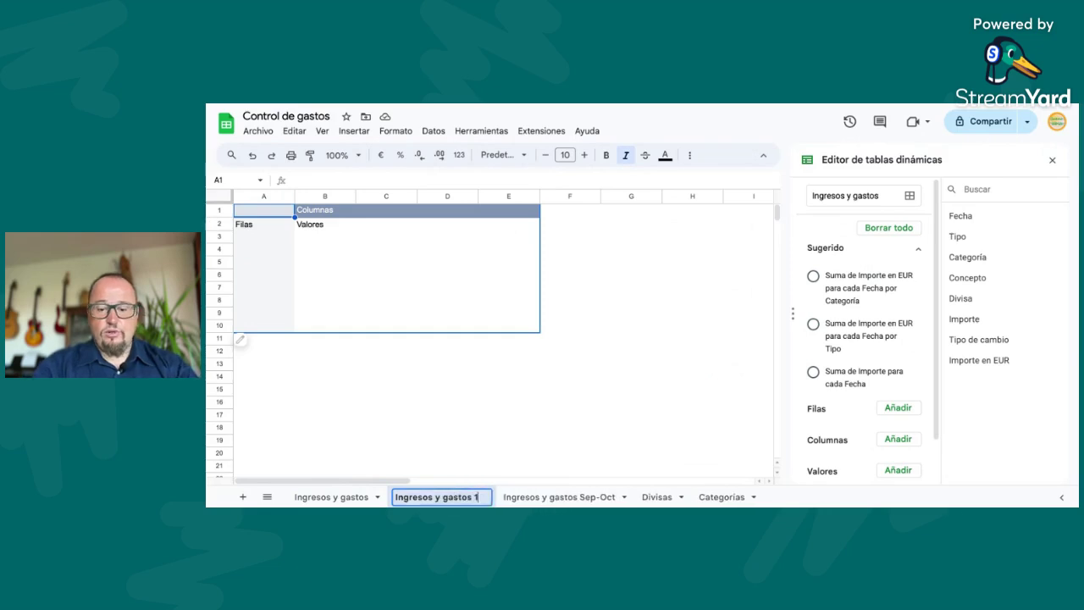
pyautogui.press('Return')
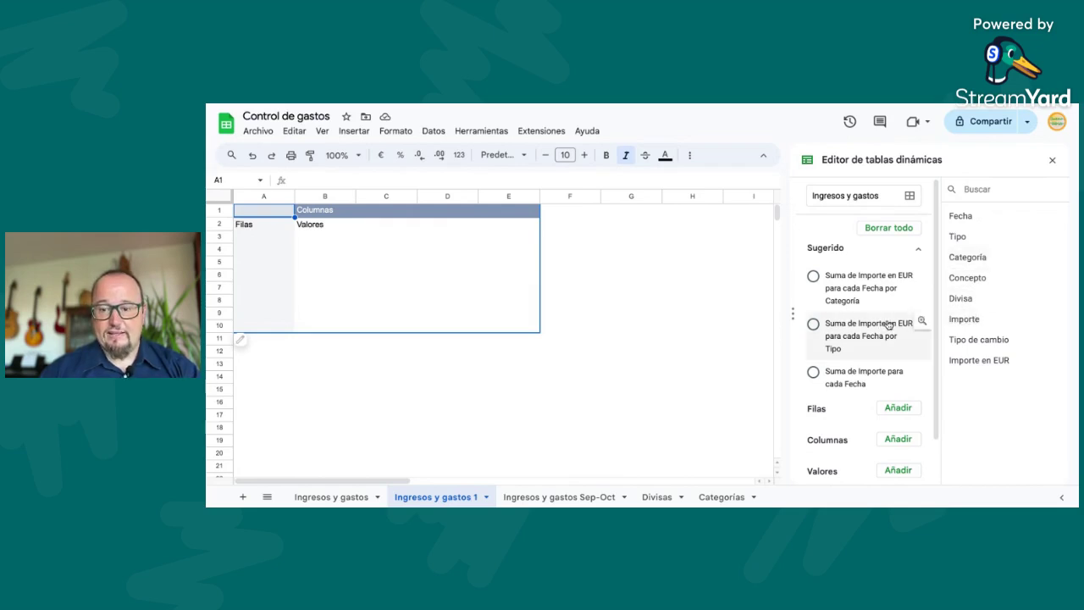
# Add Tipo and then Categoría as row fields of the pivot table on the Ingresos y gastos 1 sheet
pyautogui.scroll(-2, 887, 323)
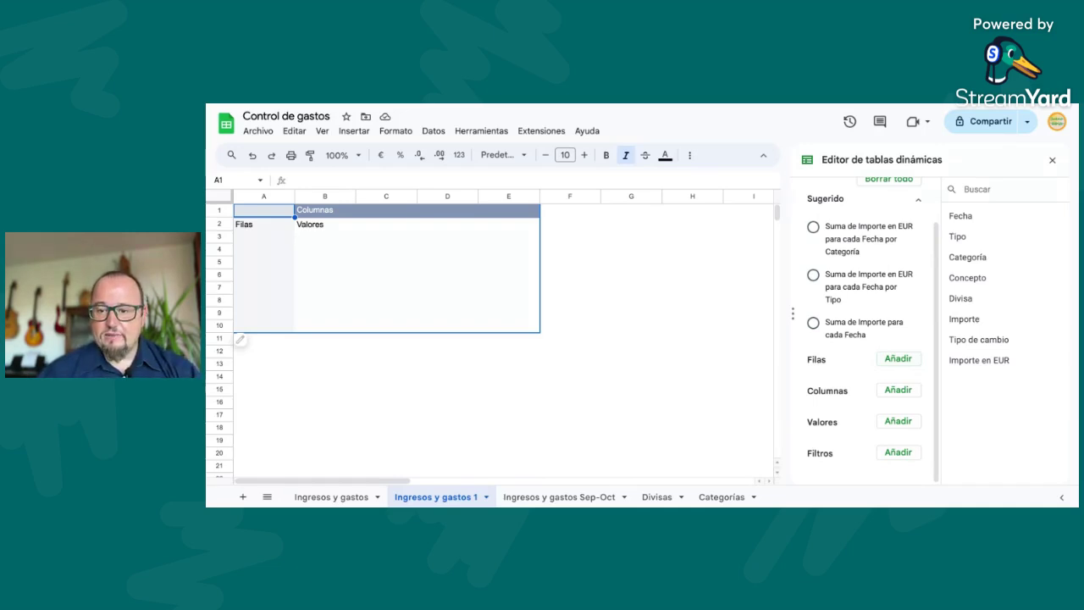
pyautogui.click(898, 358)
pyautogui.click(905, 222)
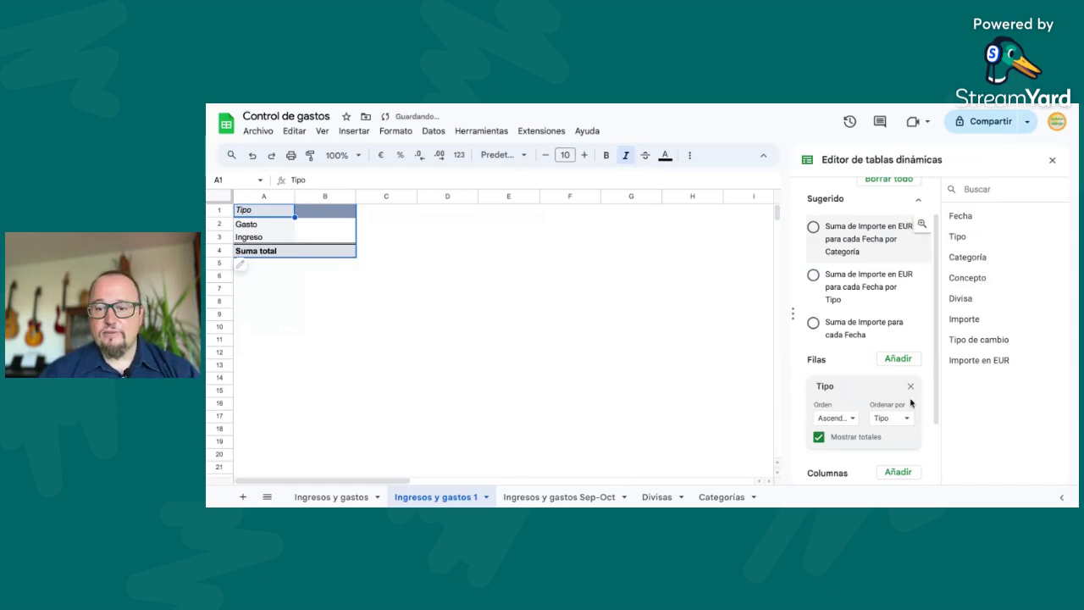
pyautogui.scroll(-1, 904, 453)
pyautogui.click(901, 318)
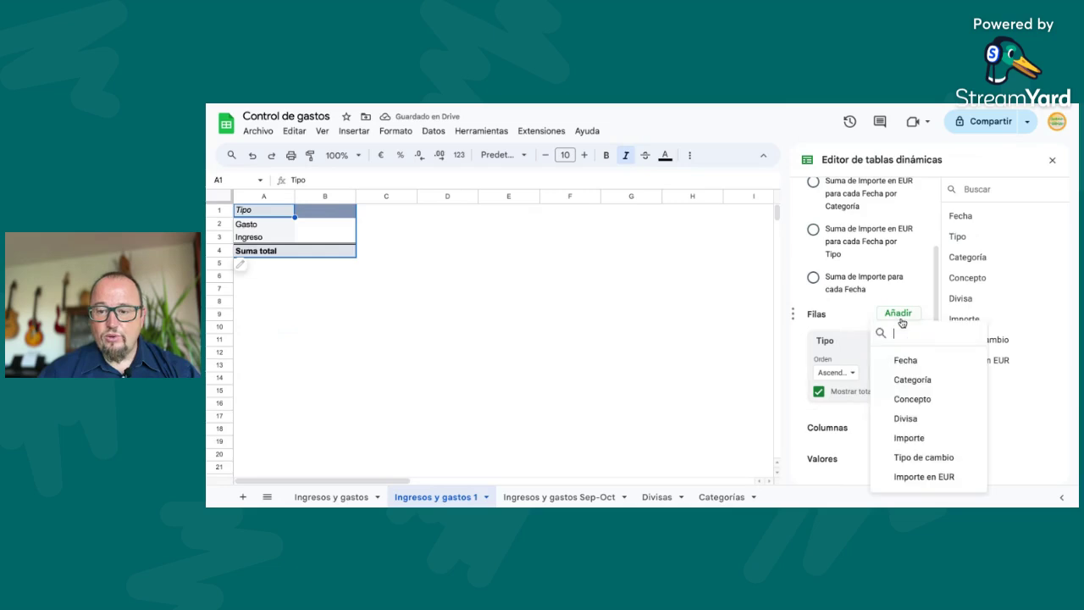
pyautogui.click(910, 380)
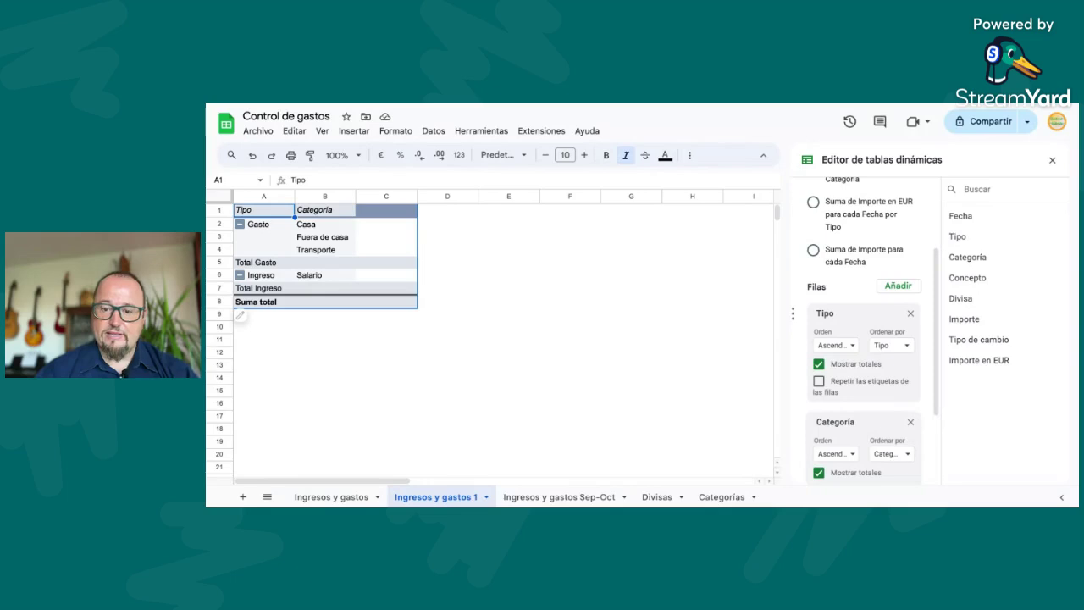
# Add Fecha as the pivot table's column field and group its dates by Año-Mes
pyautogui.scroll(-3, 894, 377)
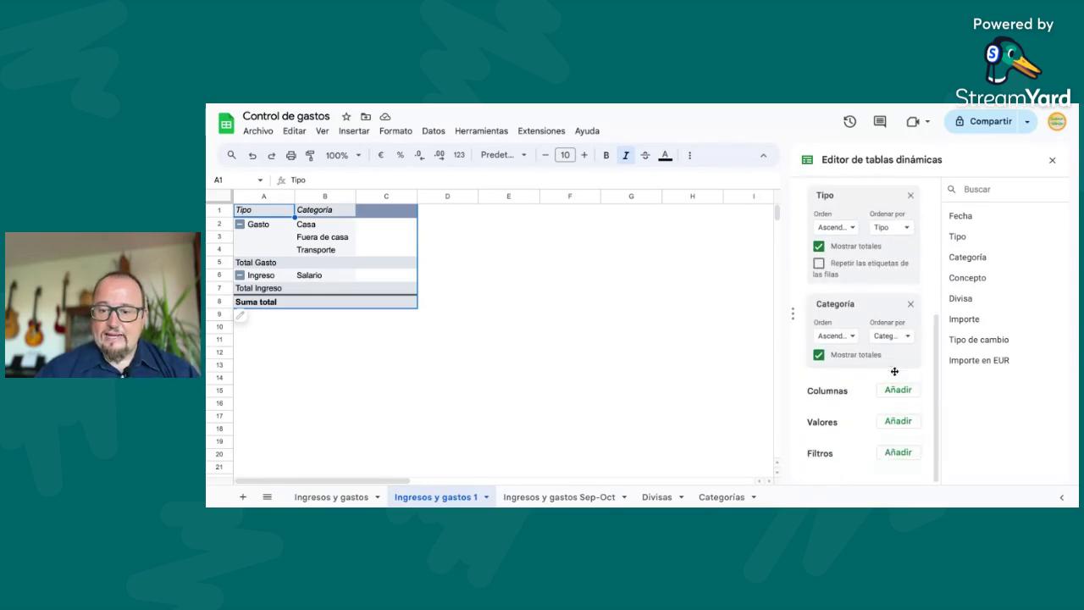
pyautogui.click(897, 392)
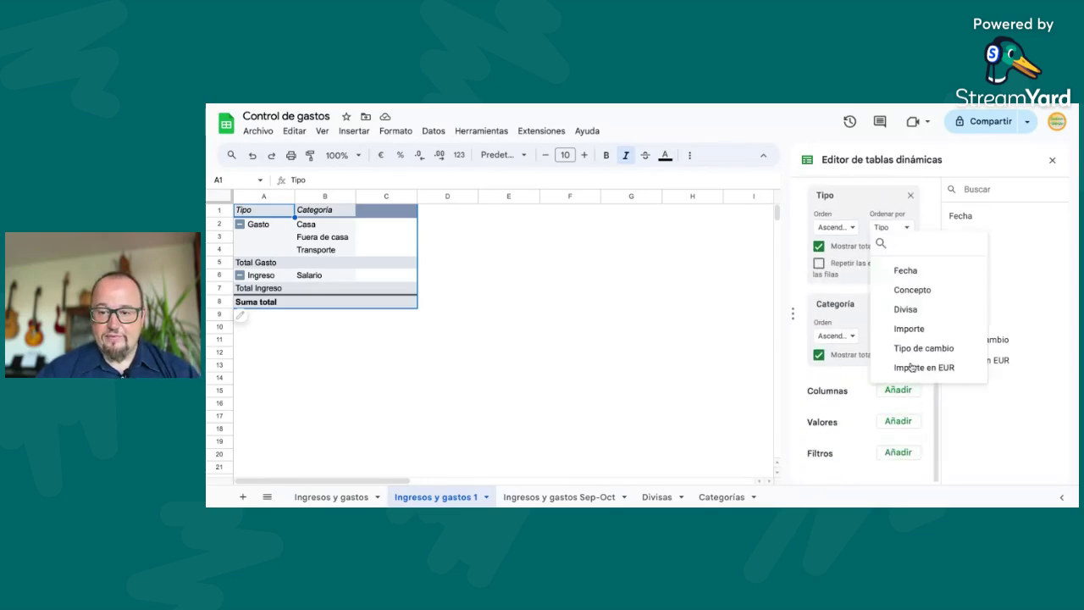
pyautogui.click(922, 275)
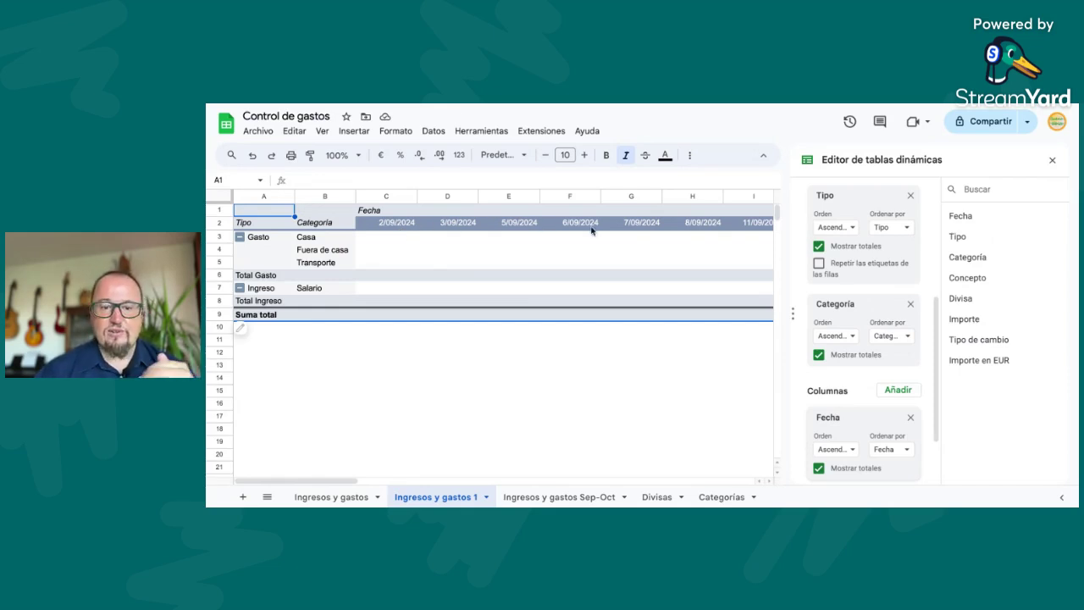
pyautogui.click(396, 223)
pyautogui.rightClick(397, 224)
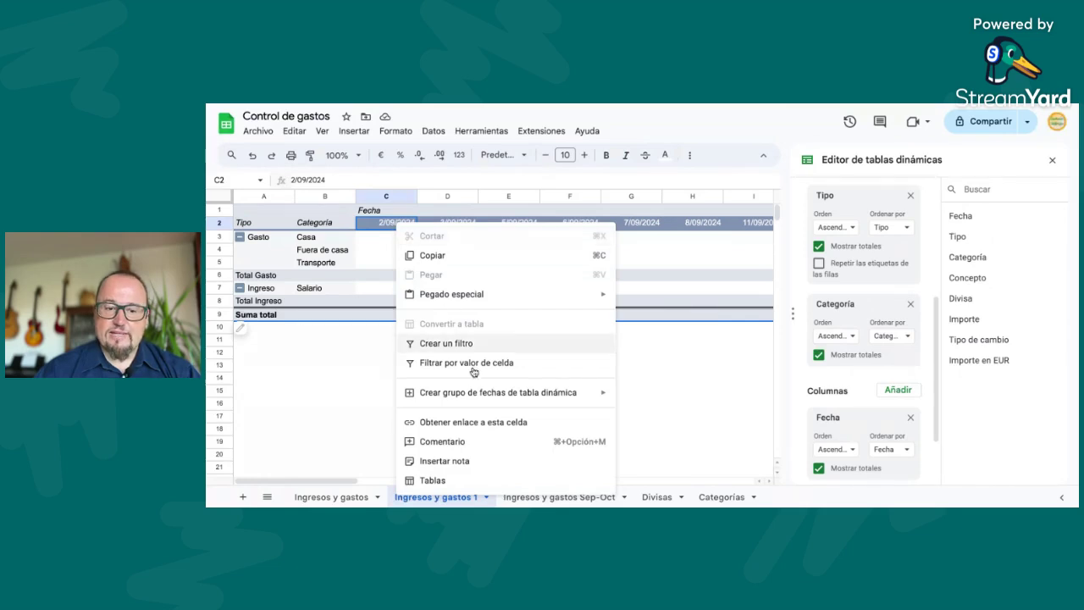
pyautogui.moveTo(486, 398)
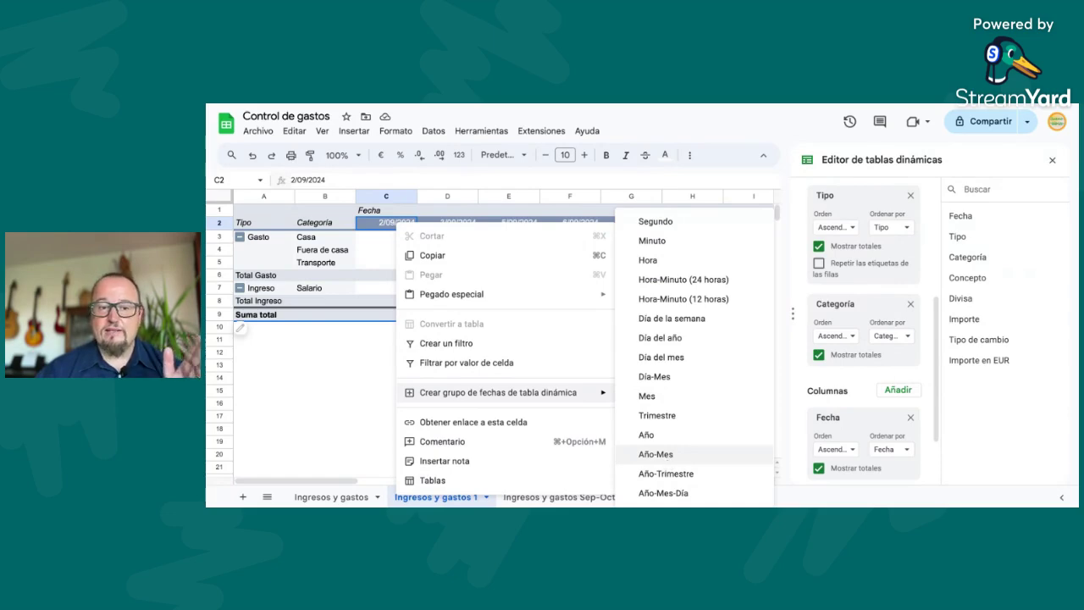
pyautogui.click(655, 454)
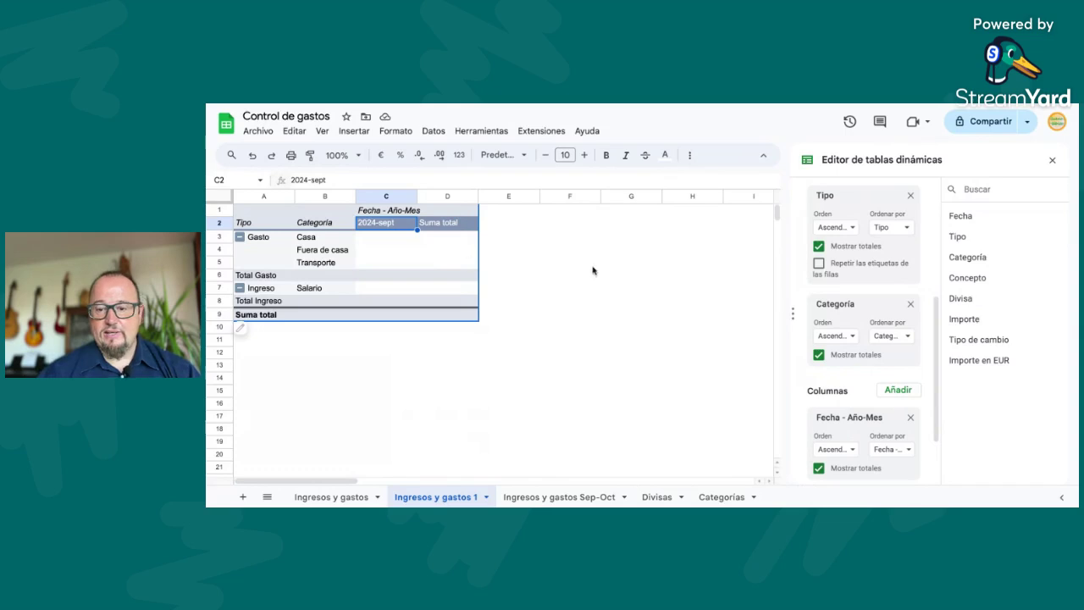
# Add Importe en EUR as the value field of the pivot table
pyautogui.scroll(-2, 883, 335)
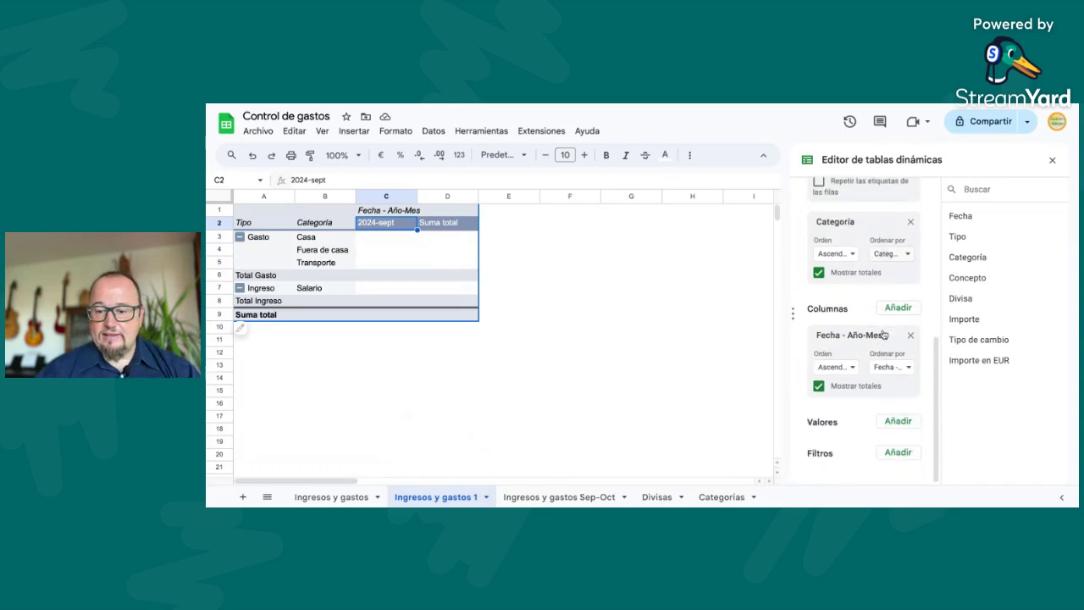
pyautogui.click(896, 421)
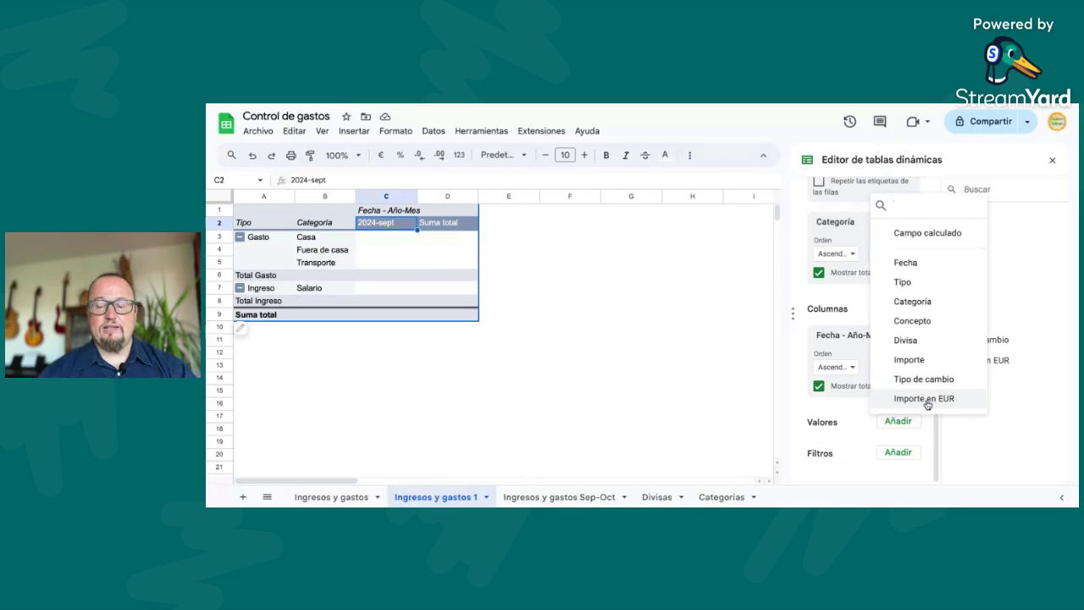
pyautogui.click(924, 398)
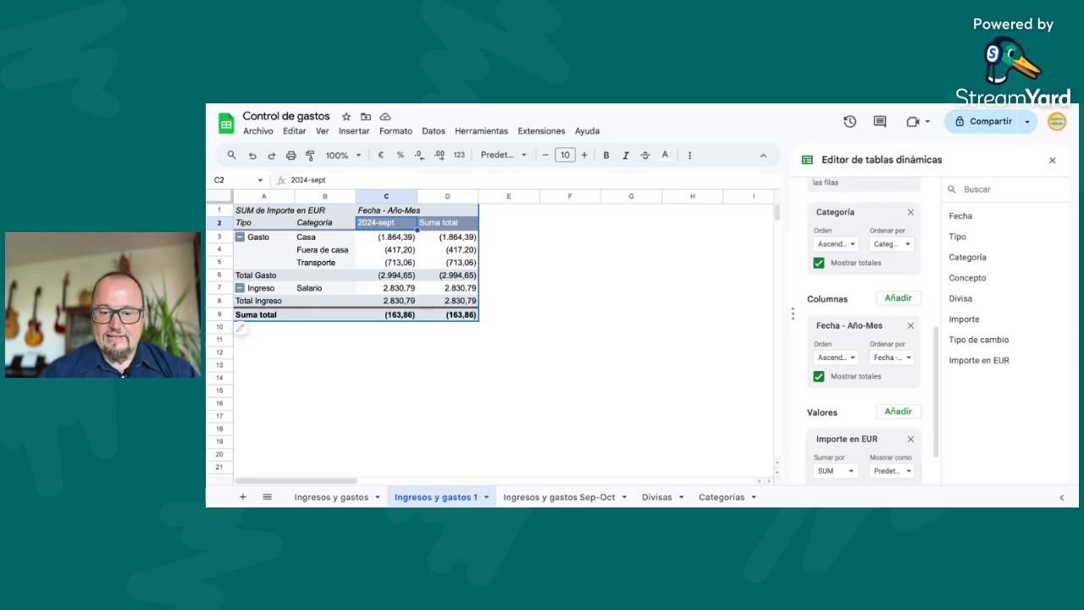
# Create a second pivot table on a new sheet from the table on the Ingresos y gastos Sep-Oct sheet
pyautogui.click(535, 497)
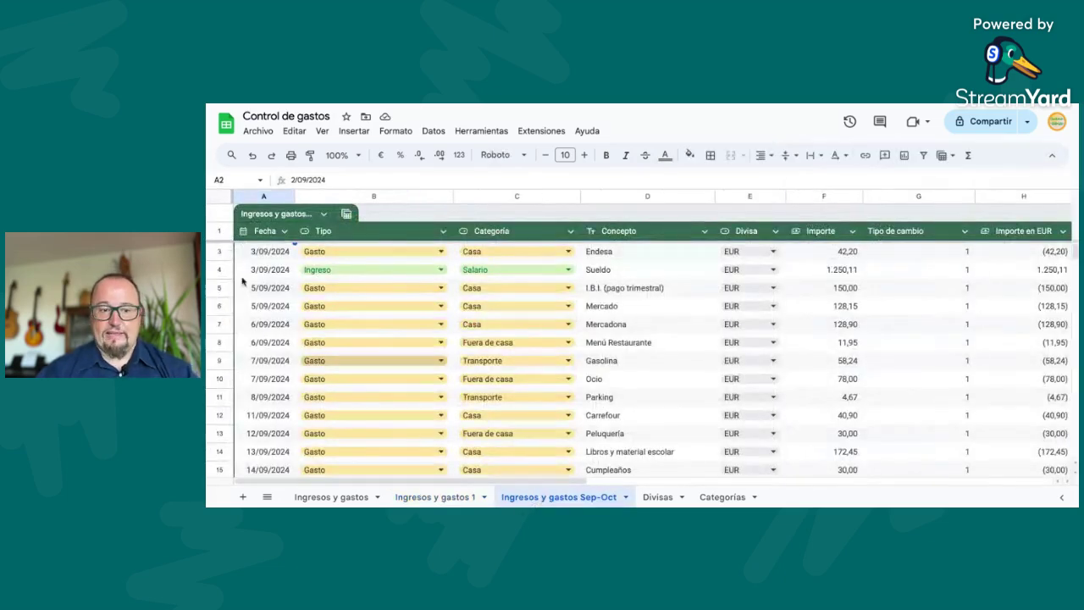
pyautogui.click(251, 252)
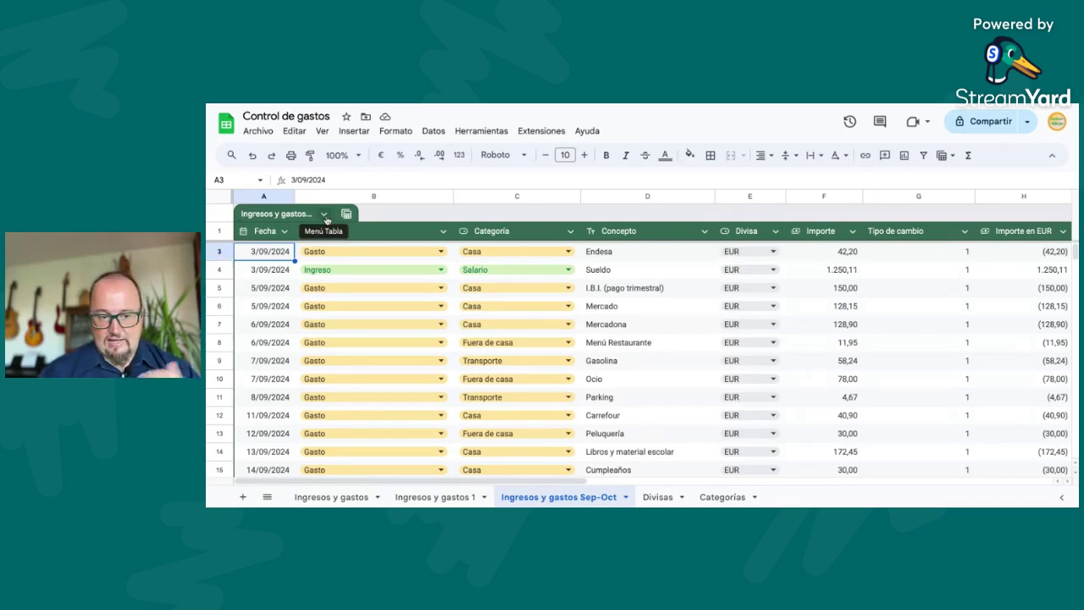
pyautogui.click(353, 131)
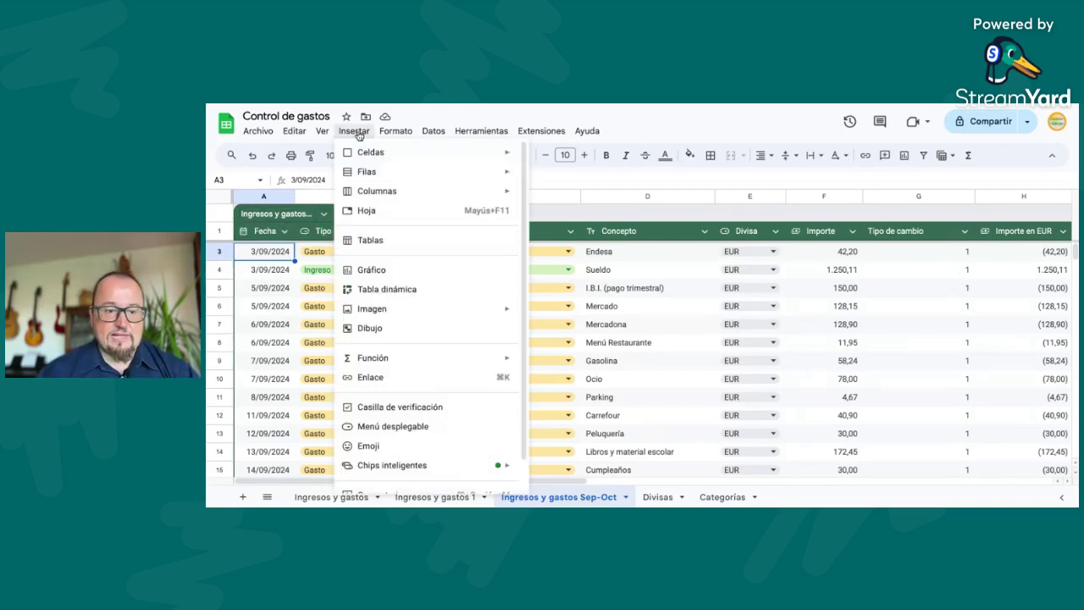
pyautogui.click(400, 289)
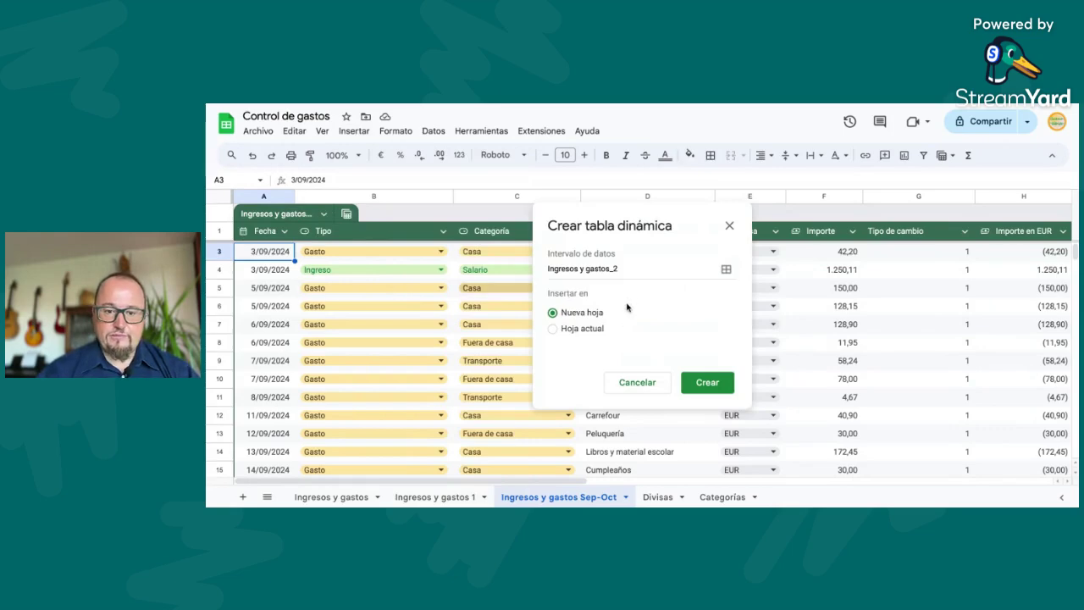
pyautogui.click(626, 268)
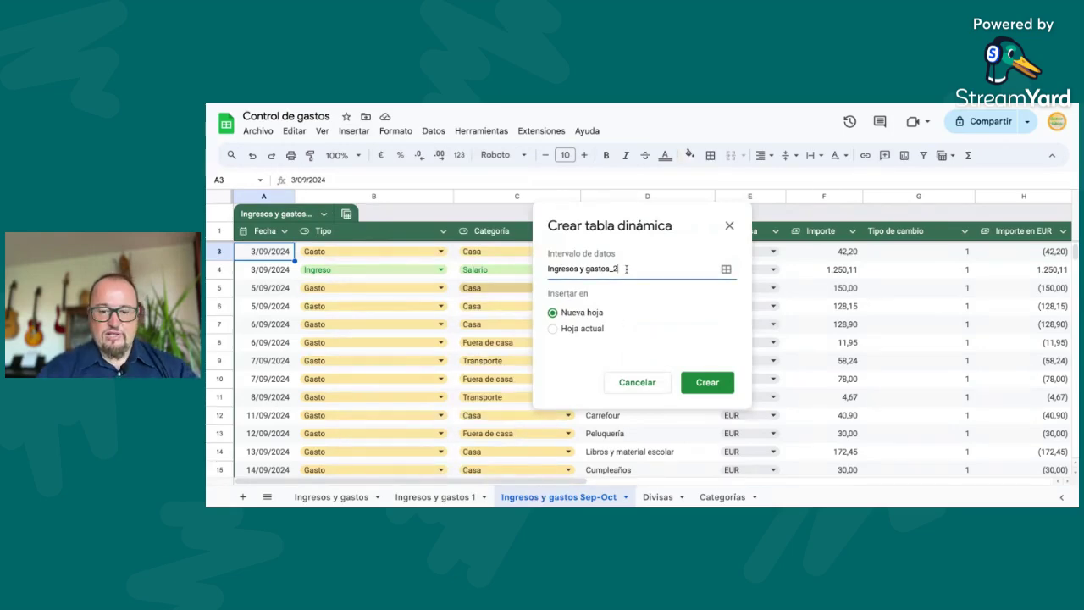
pyautogui.press('BackSpace')
pyautogui.press('BackSpace')
pyautogui.write('3')
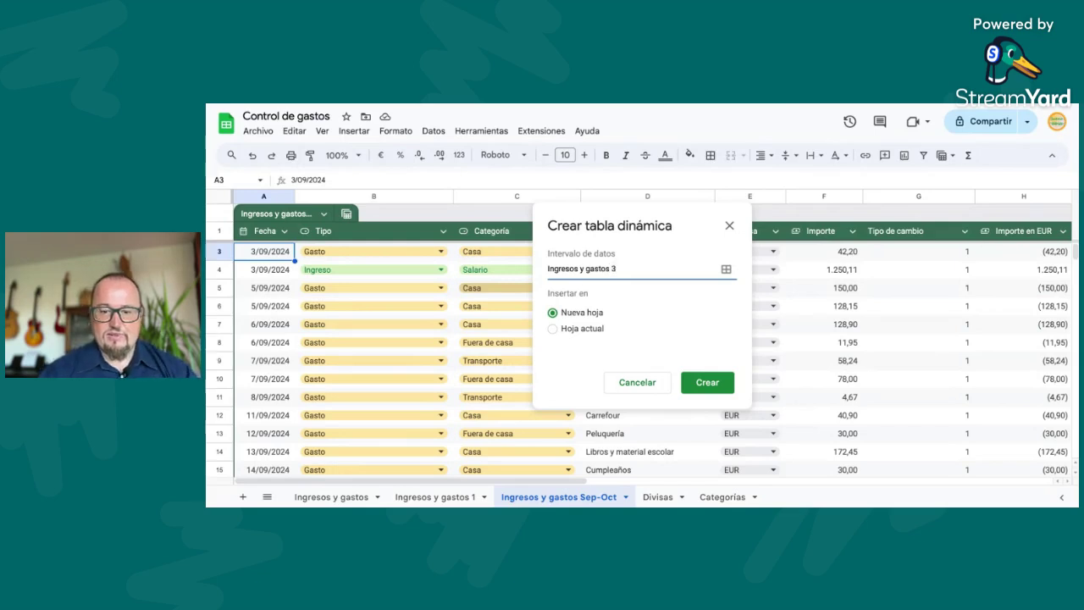
pyautogui.click(711, 385)
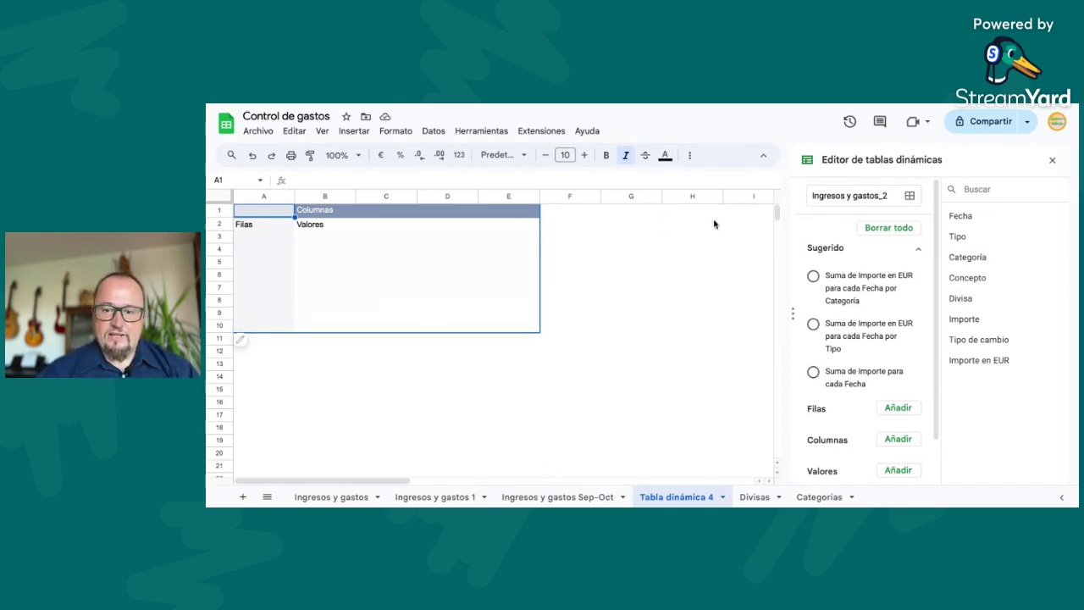
# Add Tipo and Categoría as row fields of the new pivot table based on the Sep-Oct data
pyautogui.click(899, 408)
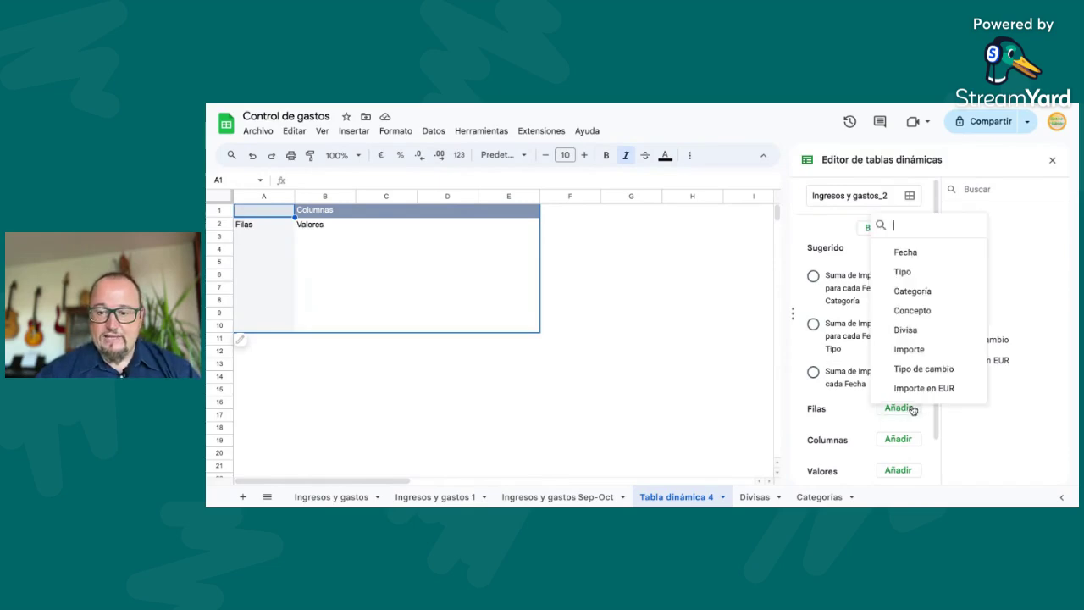
pyautogui.click(904, 272)
pyautogui.scroll(-3, 889, 406)
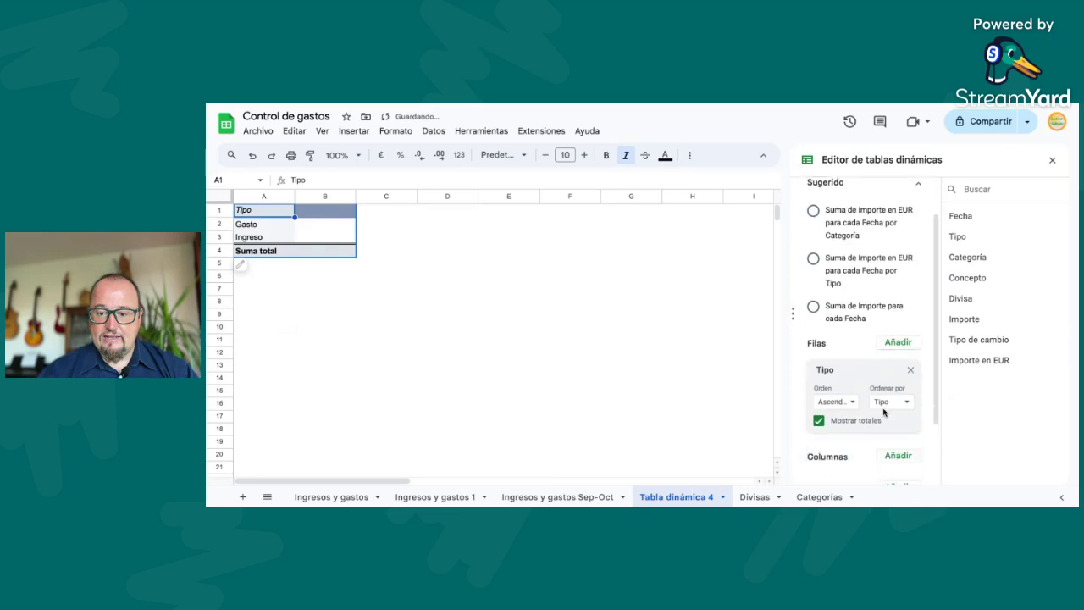
pyautogui.click(895, 281)
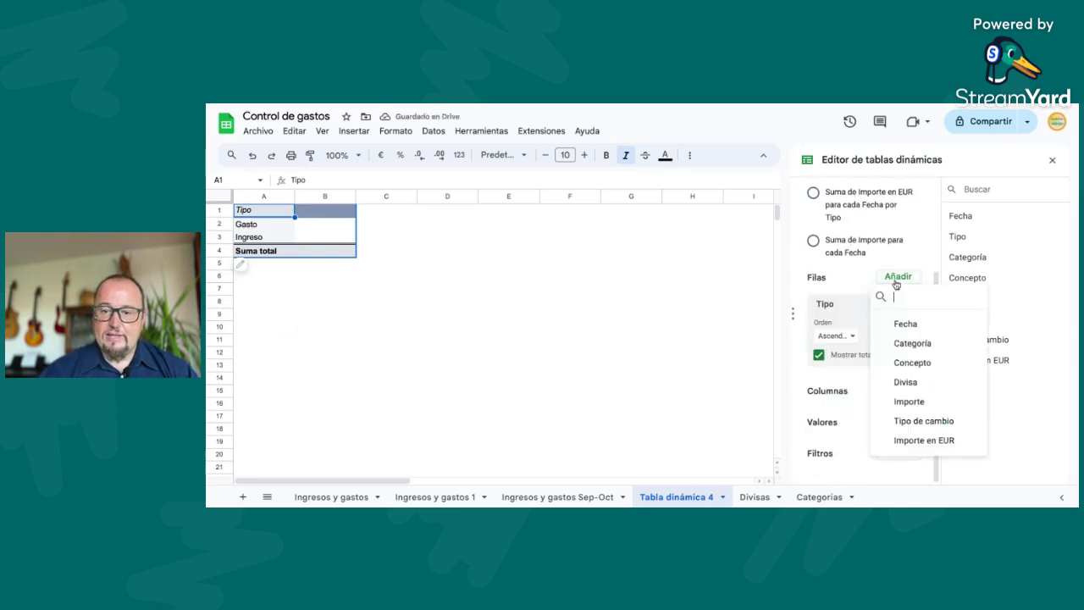
pyautogui.click(913, 344)
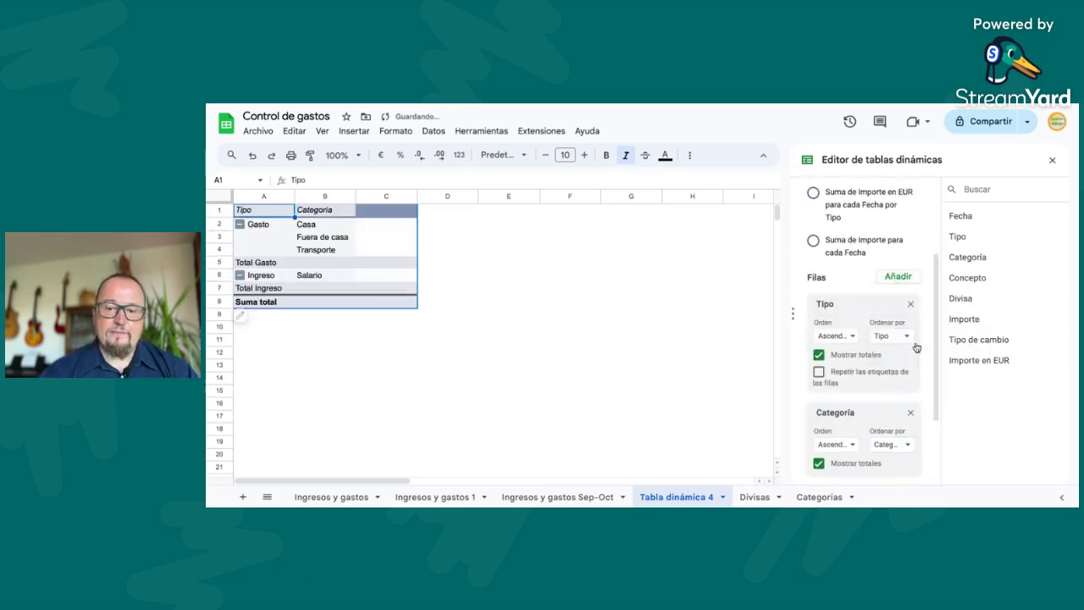
pyautogui.scroll(-3, 880, 375)
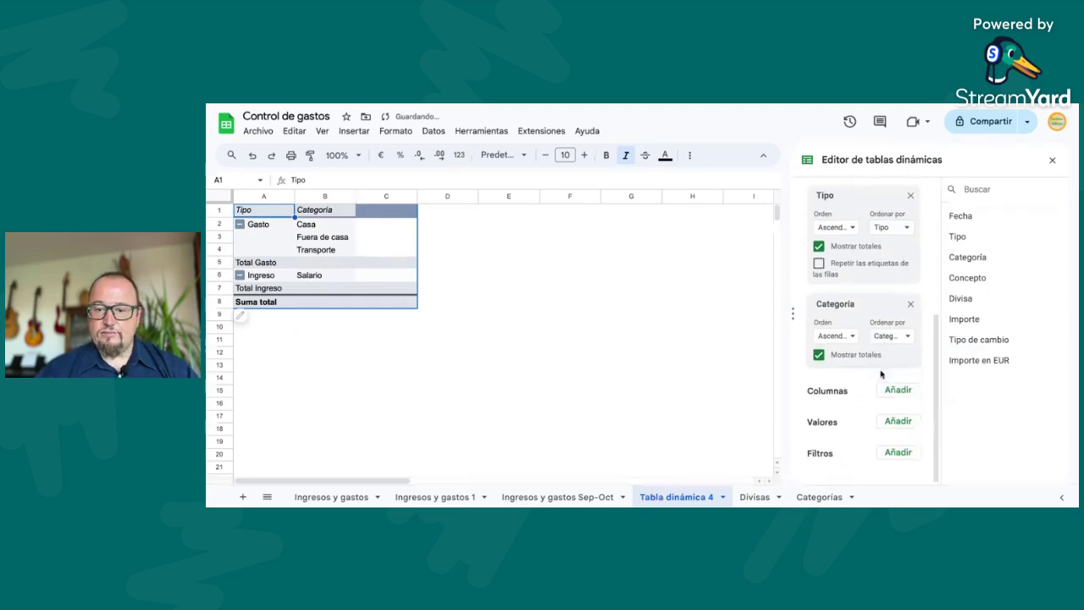
# Add Fecha as the column field of the Sep-Oct pivot table and group its dates by Año-Mes
pyautogui.click(889, 227)
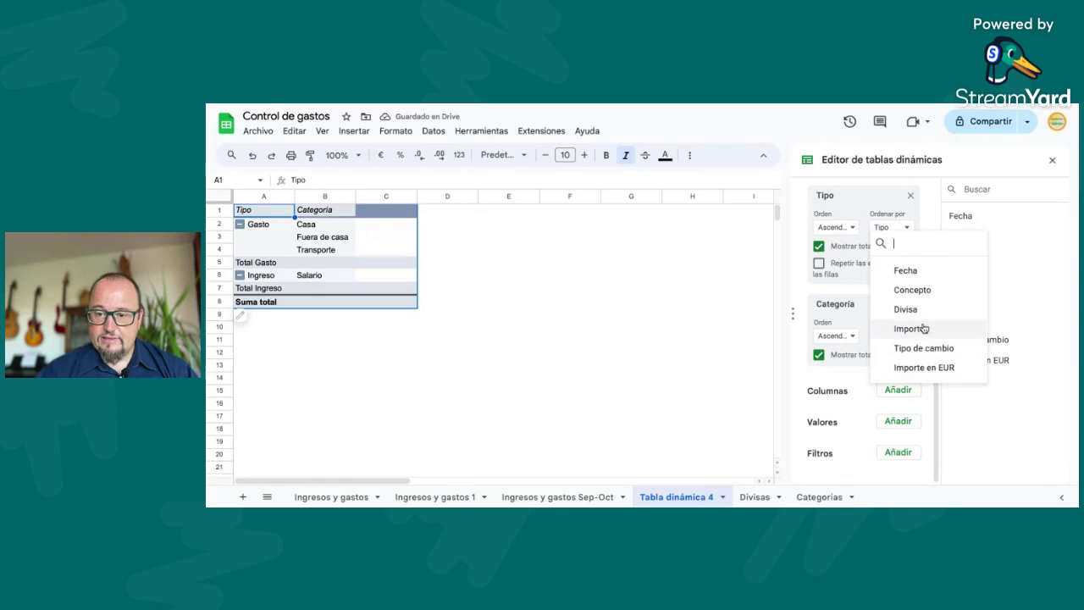
pyautogui.click(906, 271)
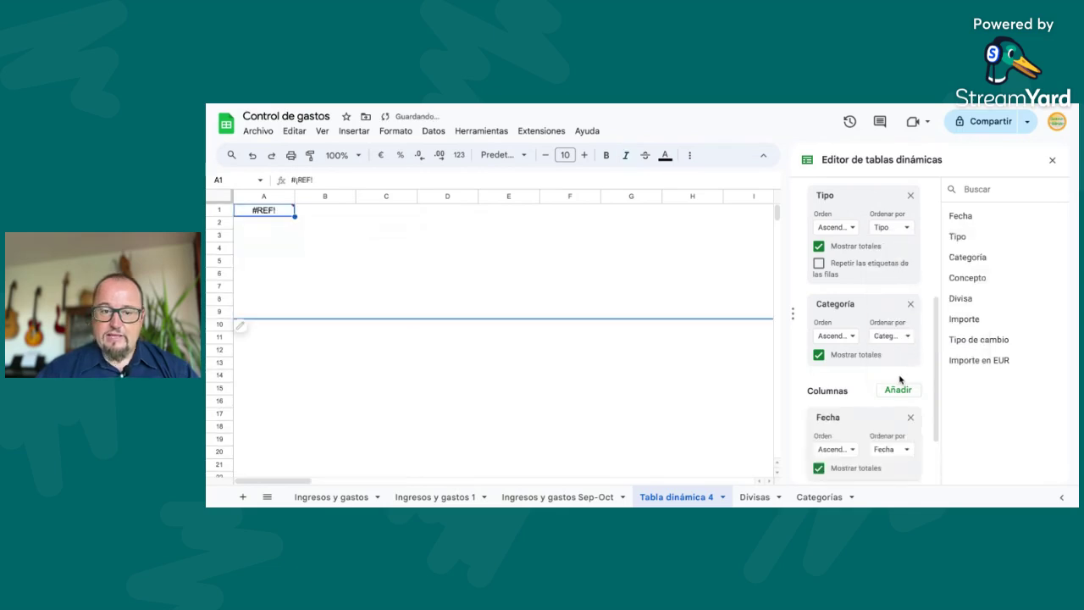
pyautogui.rightClick(385, 228)
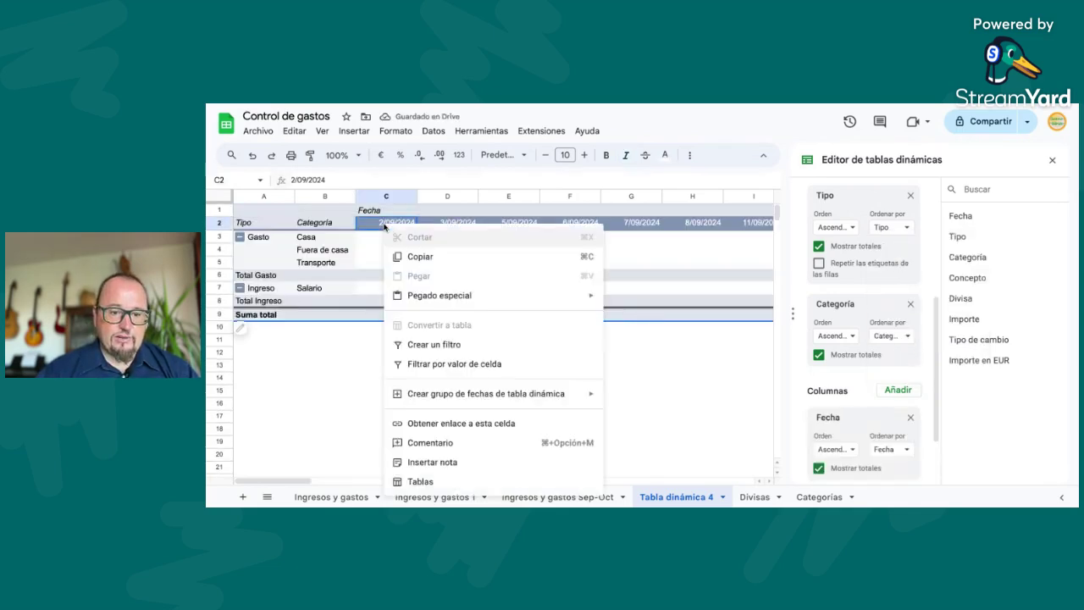
pyautogui.moveTo(476, 391)
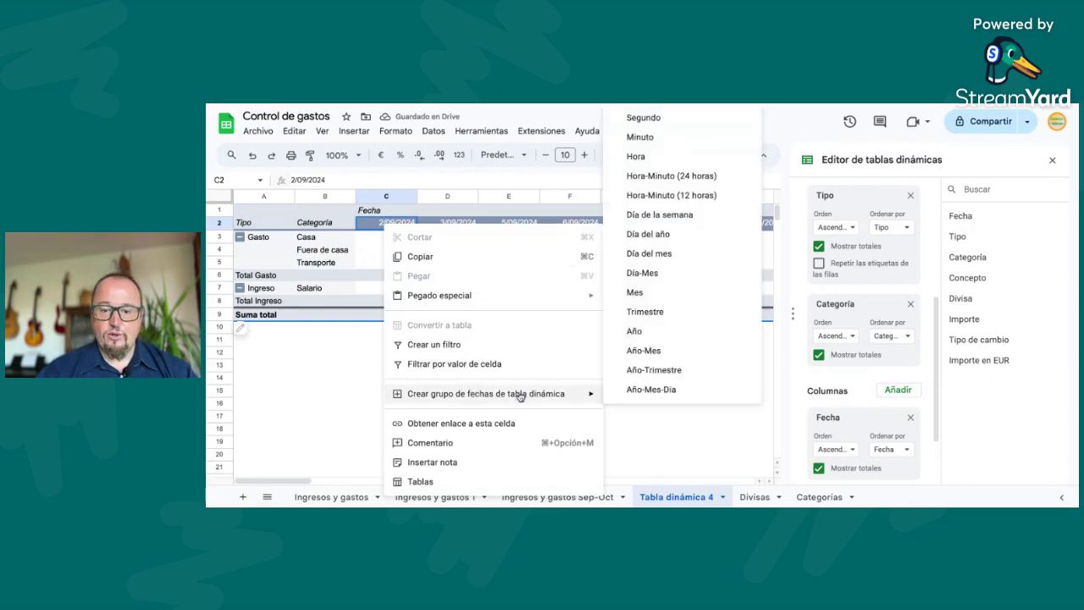
pyautogui.click(666, 358)
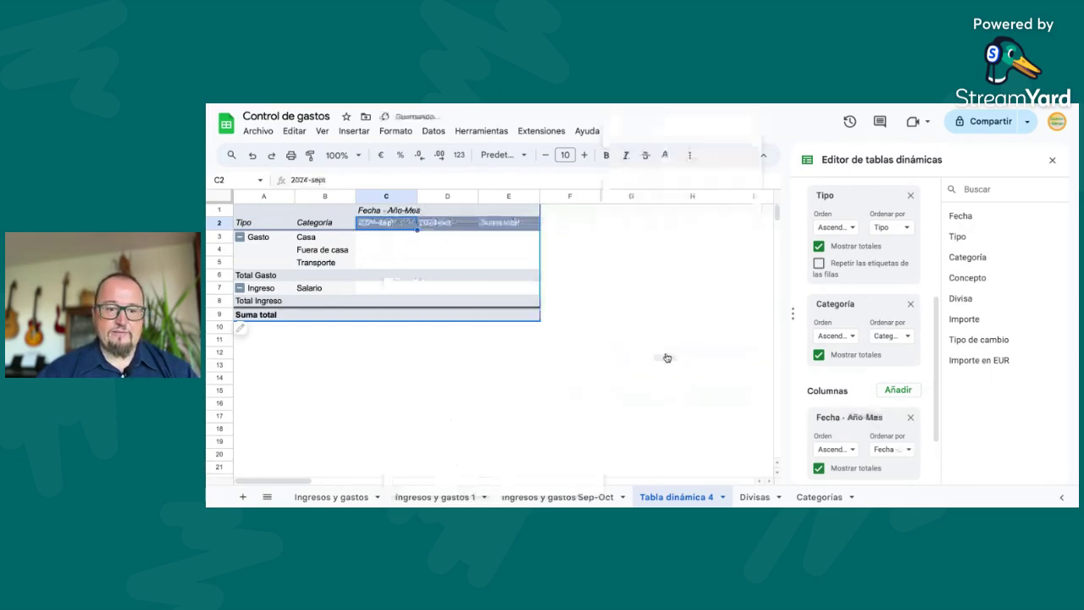
# Add Importe en EUR as the value field of the Sep-Oct pivot table
pyautogui.scroll(-3, 822, 386)
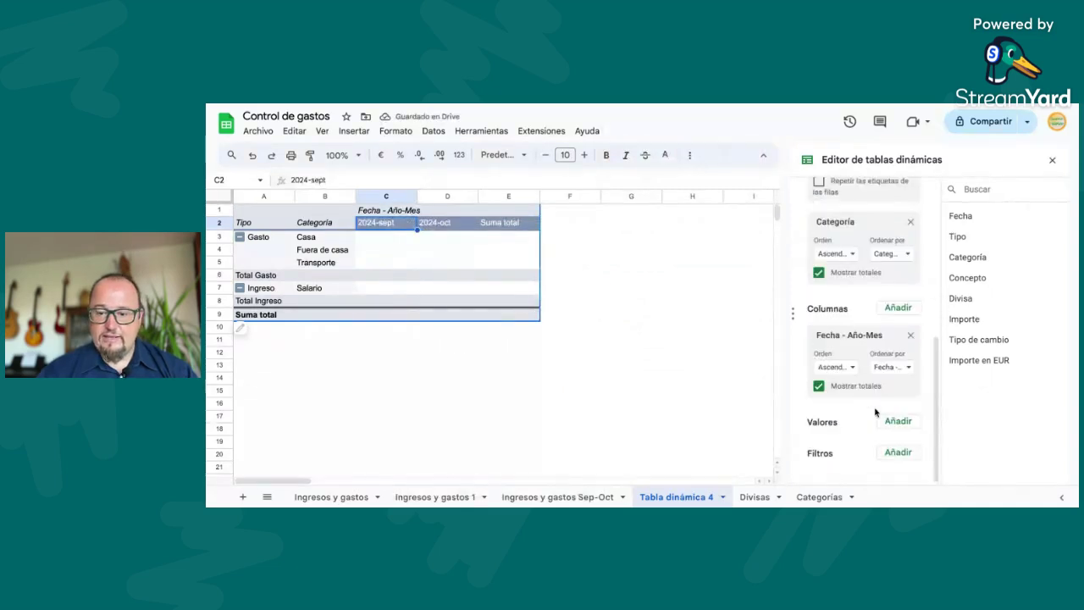
pyautogui.click(905, 423)
pyautogui.click(919, 398)
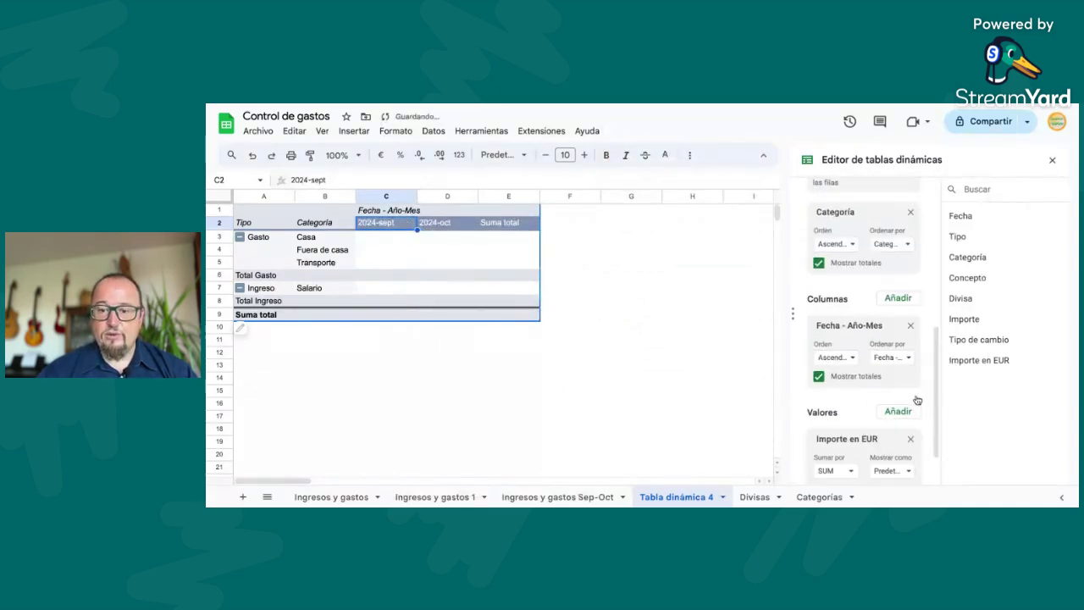
pyautogui.scroll(-2, 872, 424)
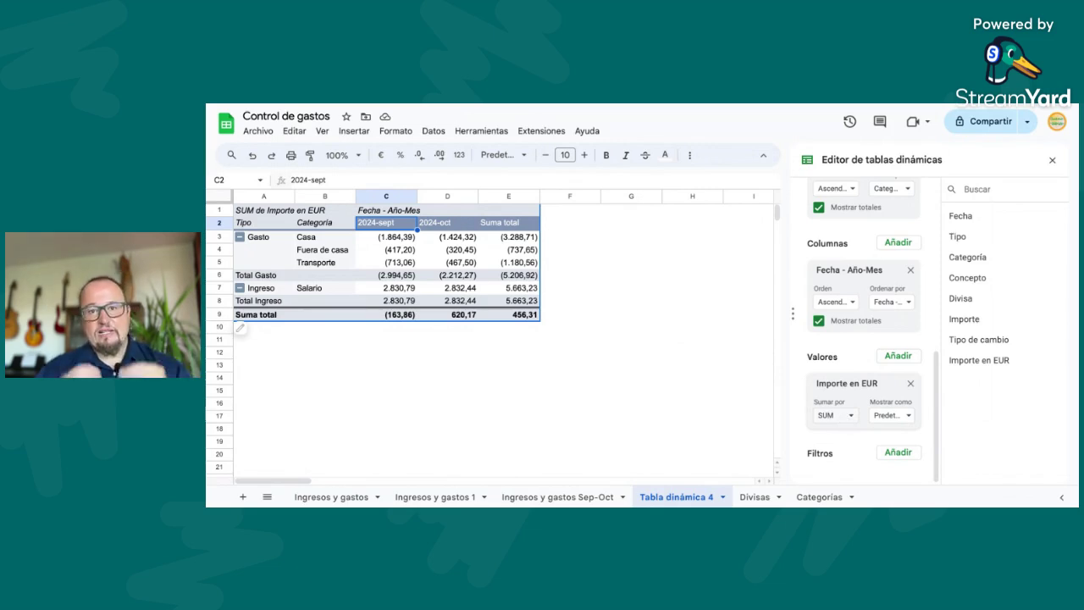
# Try summarising the Importe en EUR values by MIN and set the function back to SUM
pyautogui.click(834, 415)
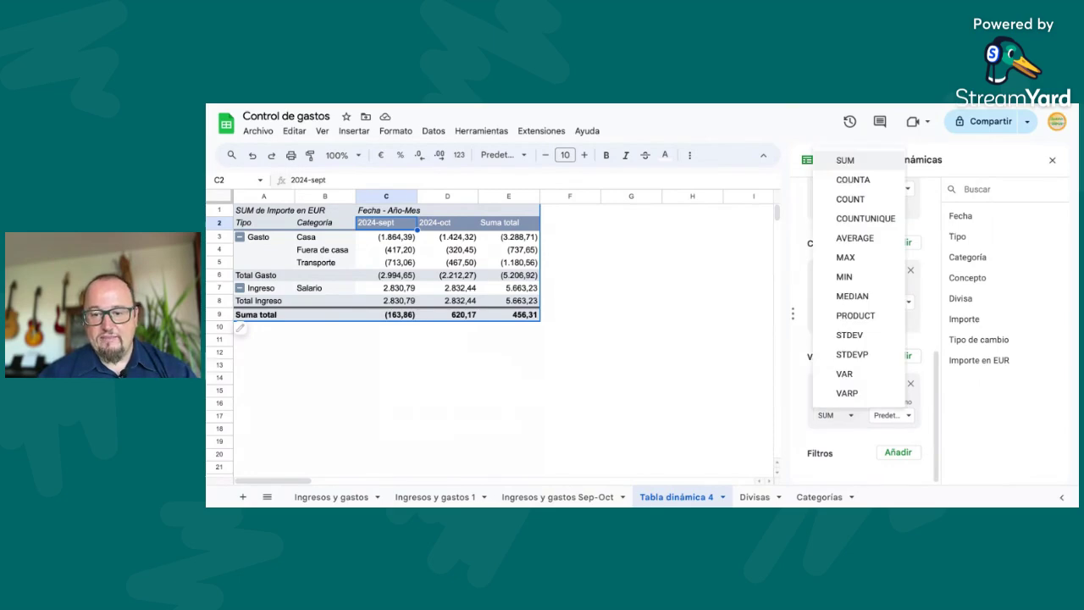
pyautogui.click(845, 277)
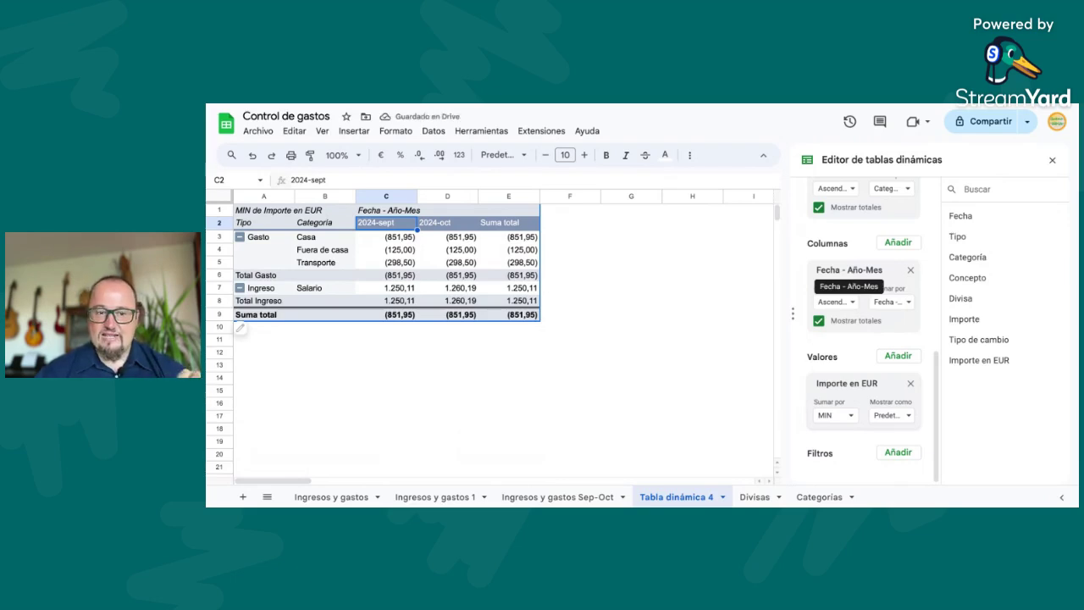
pyautogui.click(852, 418)
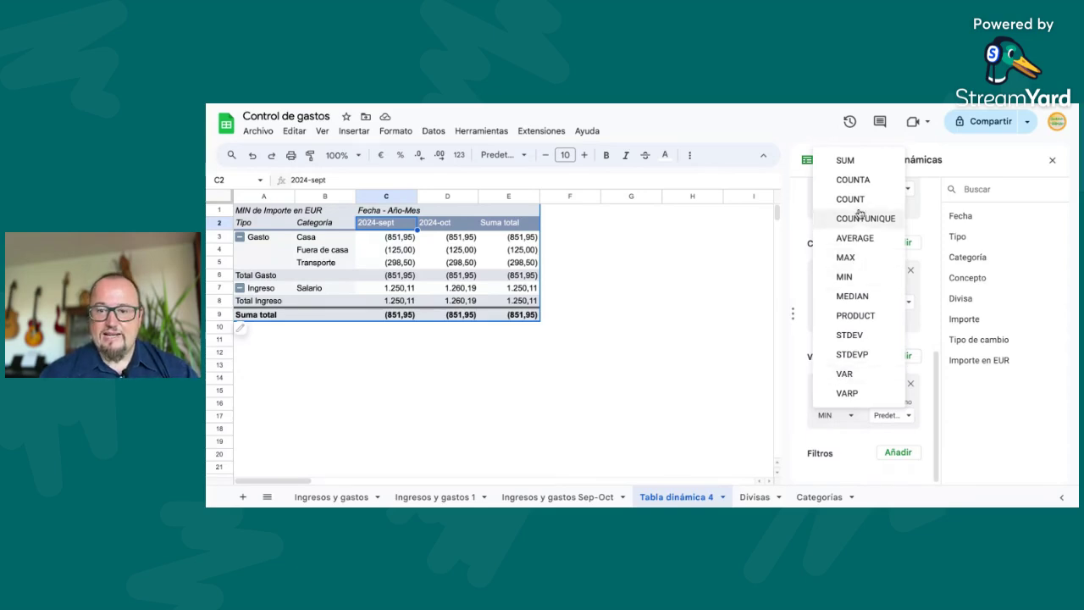
pyautogui.click(847, 160)
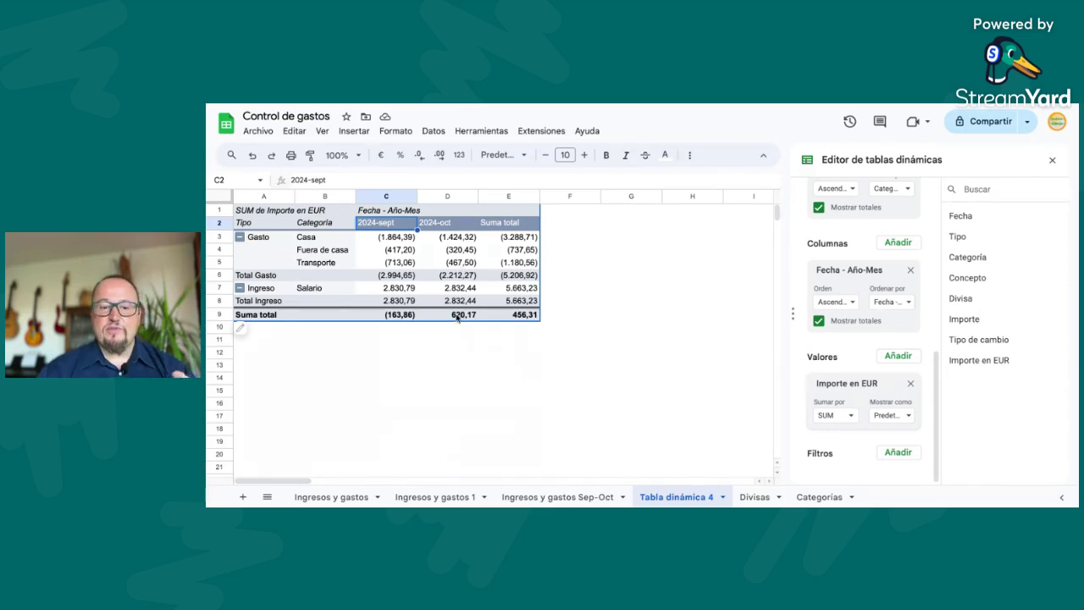
# Select the whole Suma total column of the pivot table to examine its figures
pyautogui.click(508, 197)
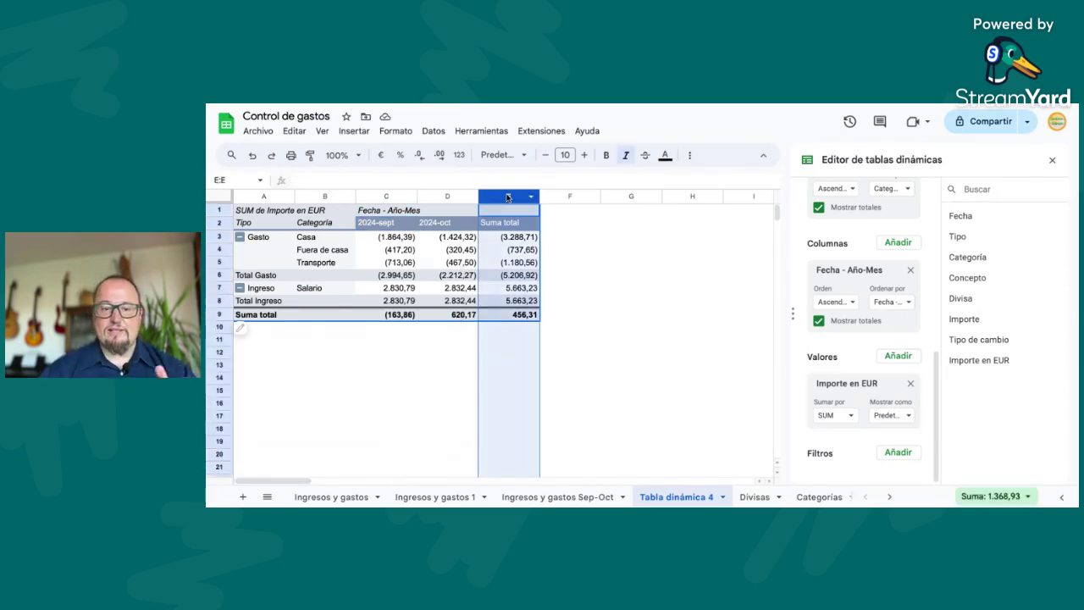